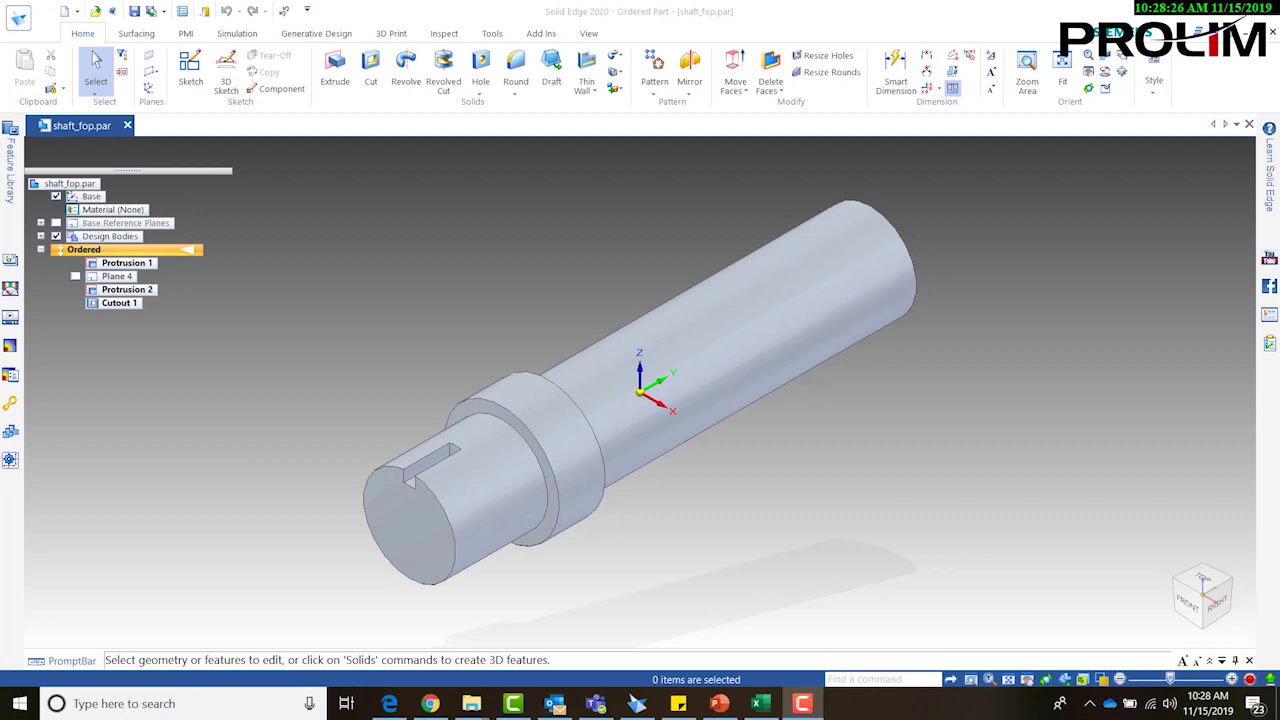
Create a new blank part, Part4, from the ANSI Inch part template
left_click(64, 12)
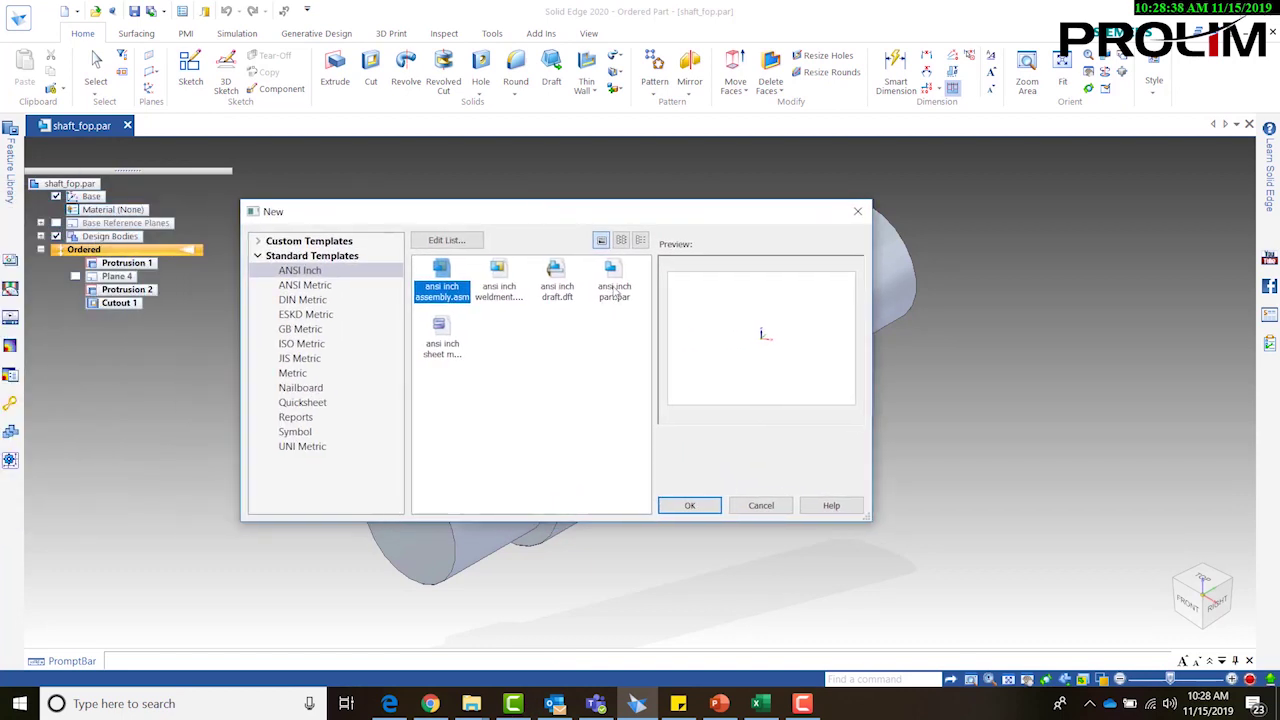
double_click(614, 288)
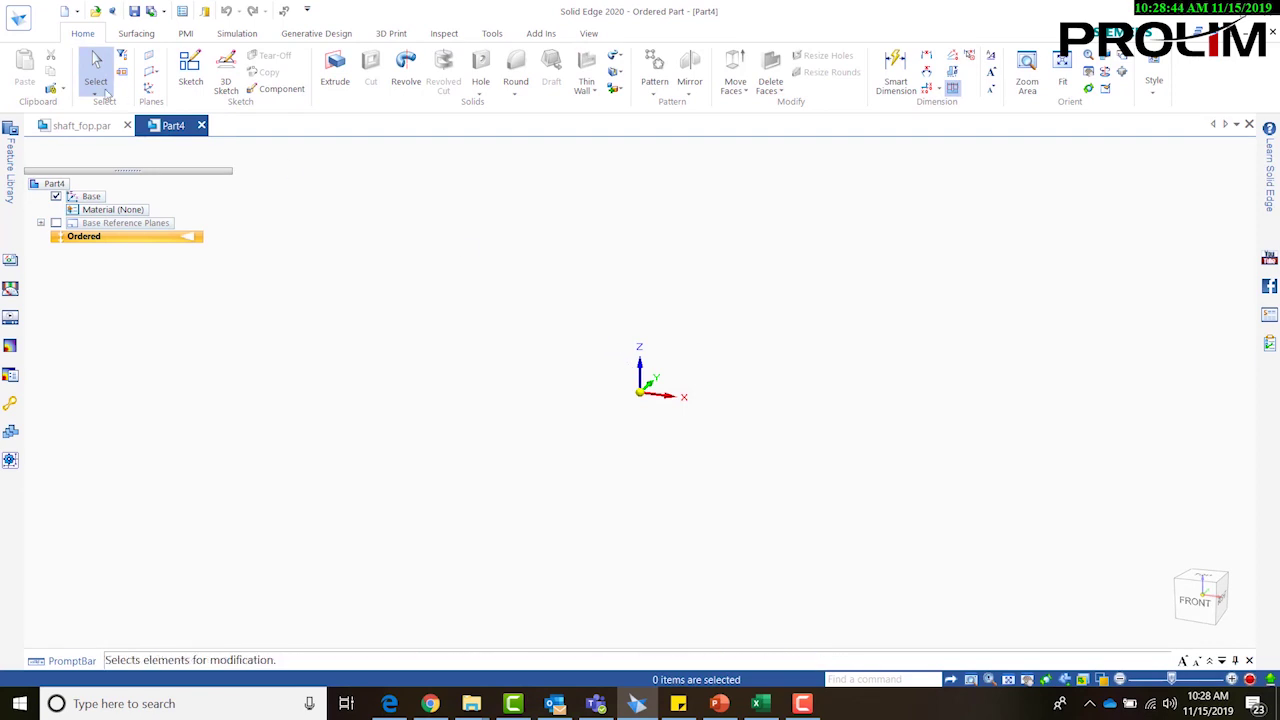
Start a Part Copy using shaft_fop.par as the source part
left_click(62, 90)
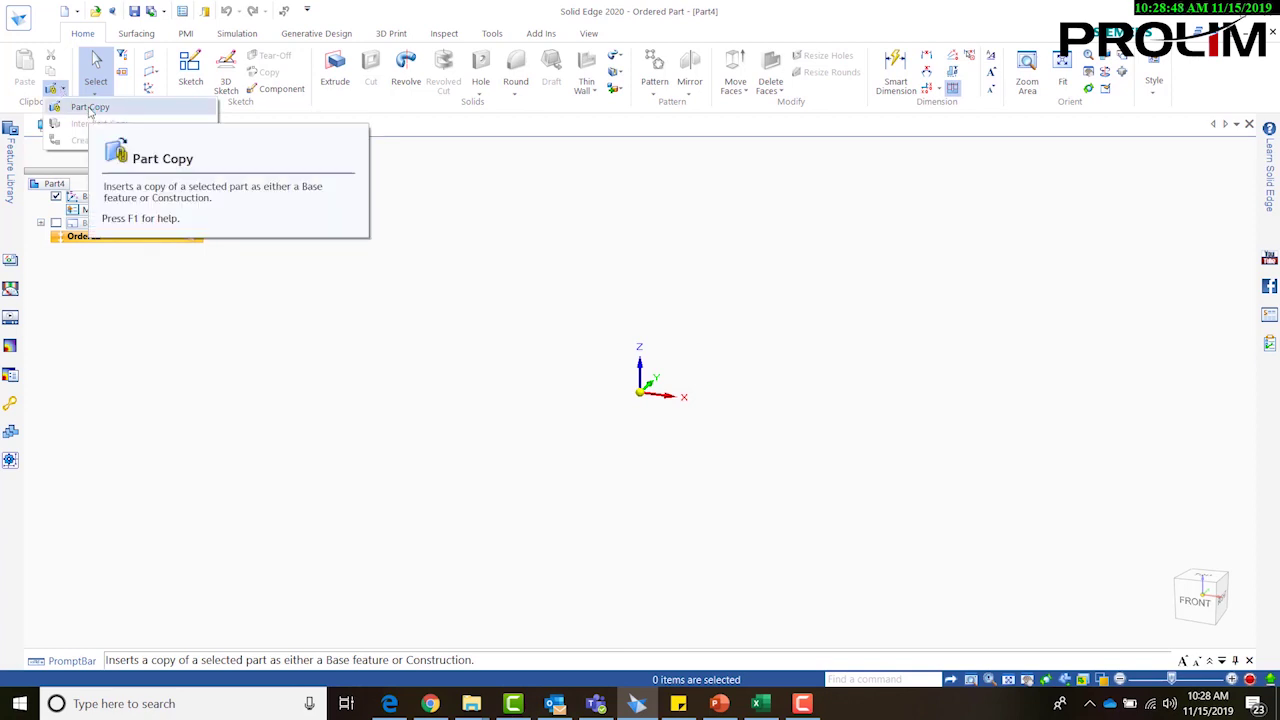
left_click(89, 108)
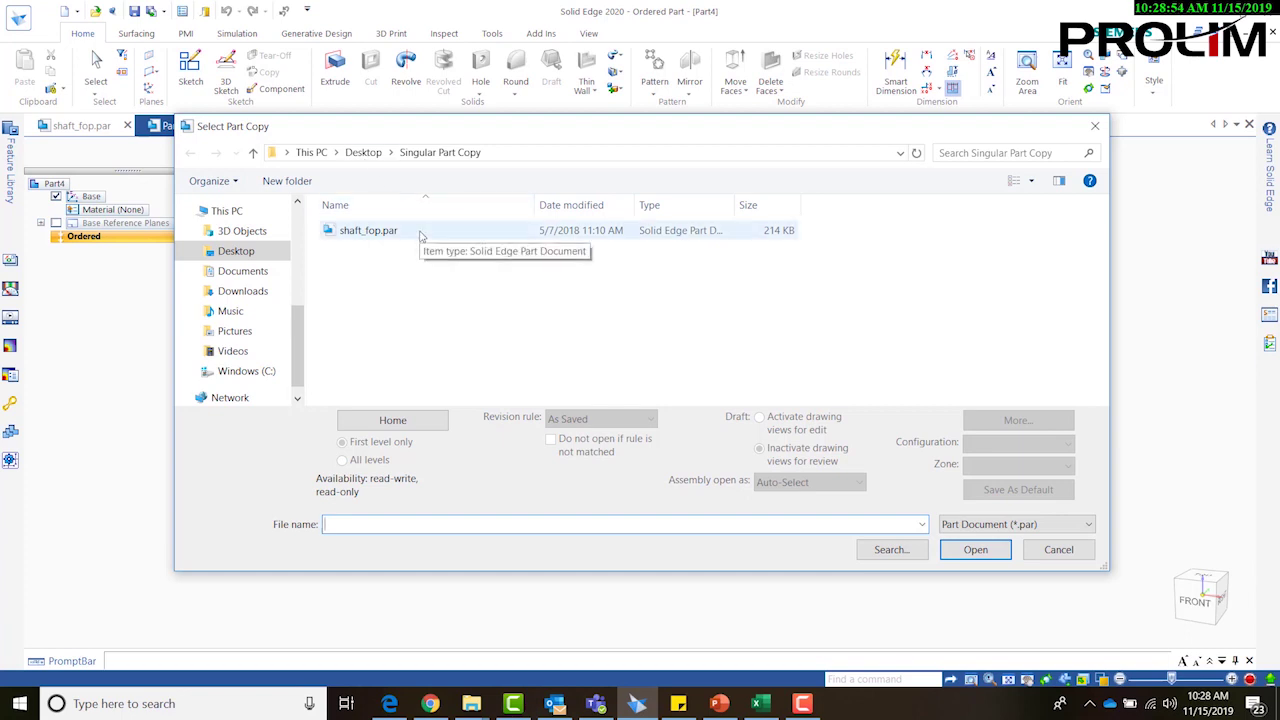
left_click(481, 234)
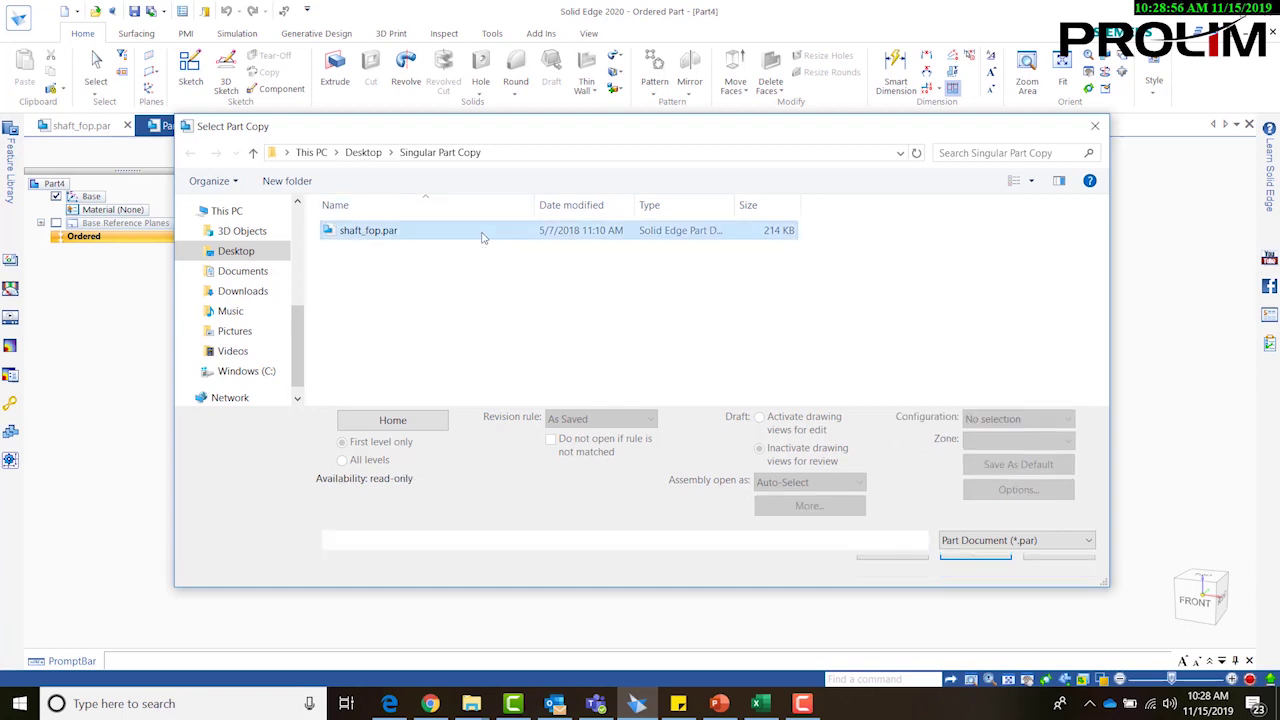
left_click(971, 563)
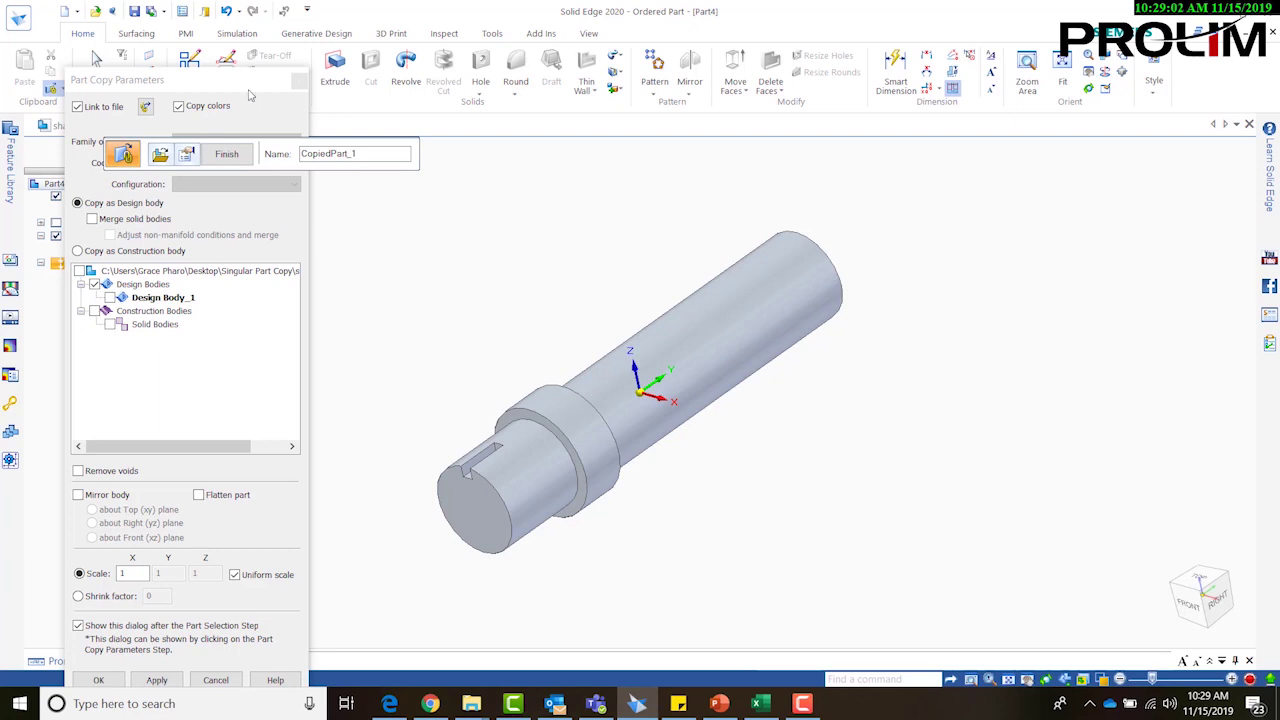
Accept the Part Copy parameters with Link to file and Copy as Design body
left_click_drag(264, 80, 1034, 40)
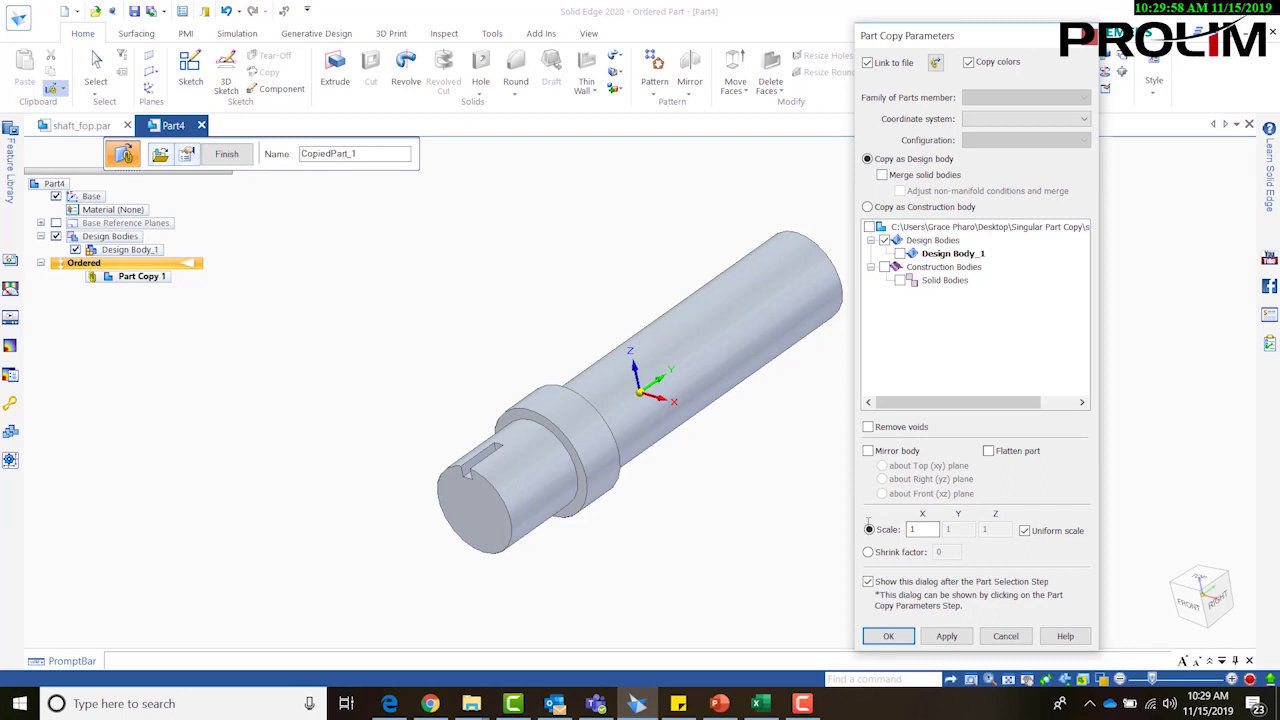
left_click(904, 638)
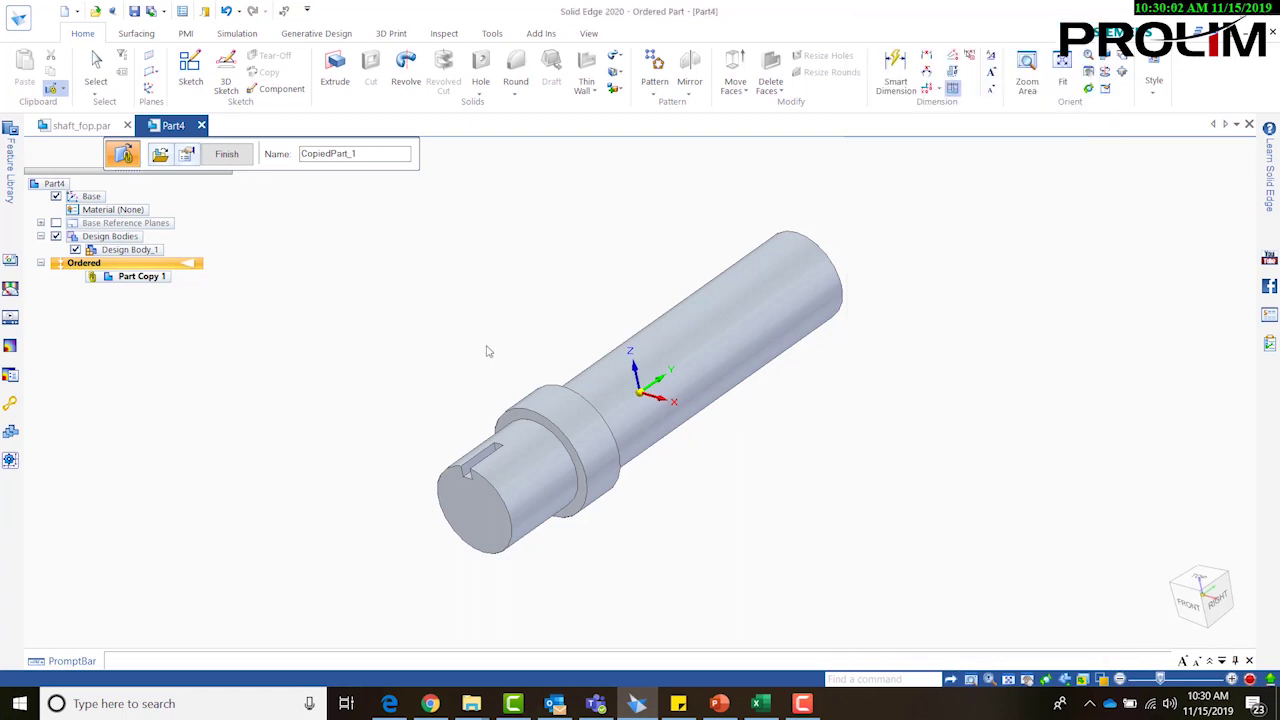
Finish placing the shaft Part Copy and turn the model to the Right view
left_click(220, 153)
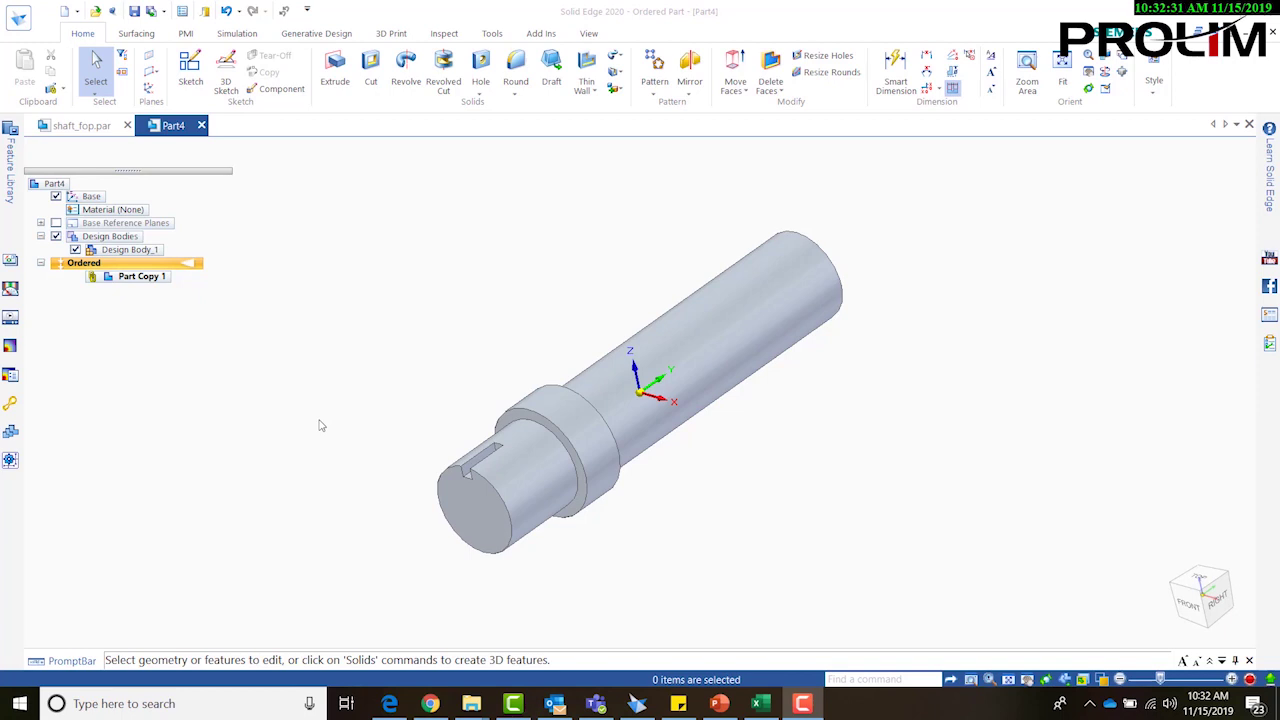
middle_click_drag(503, 331, 450, 335)
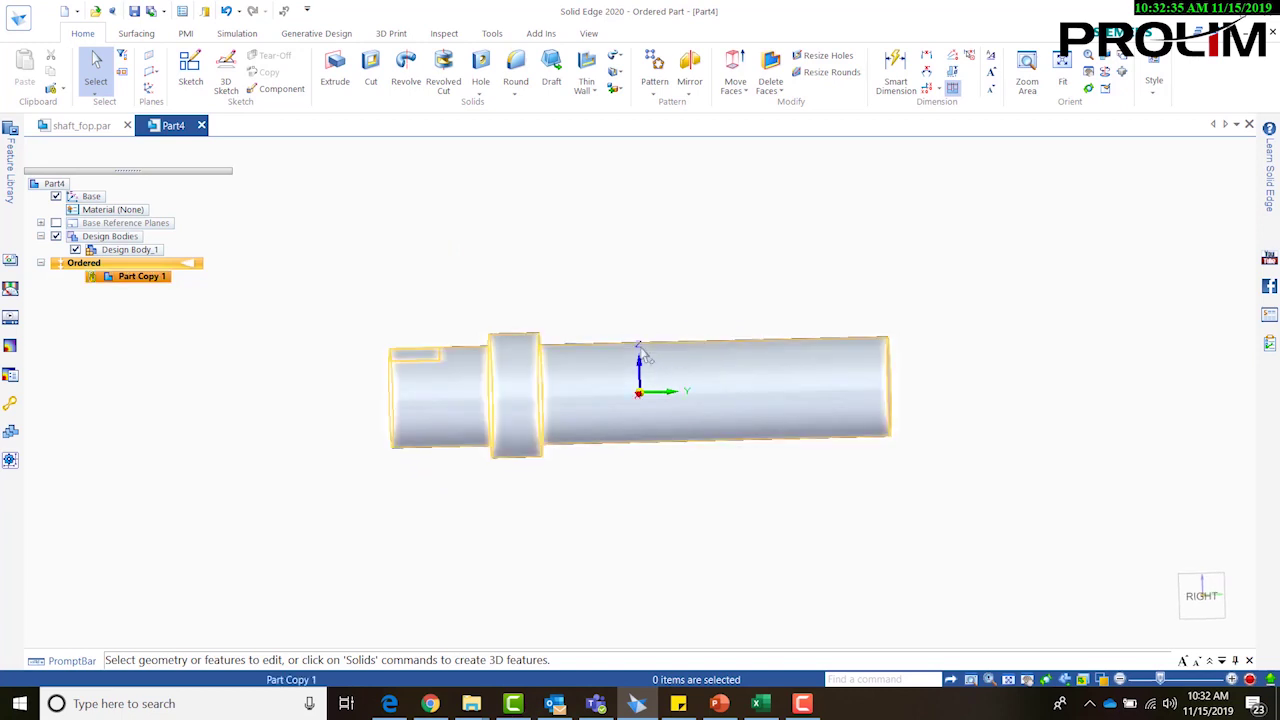
left_click(201, 79)
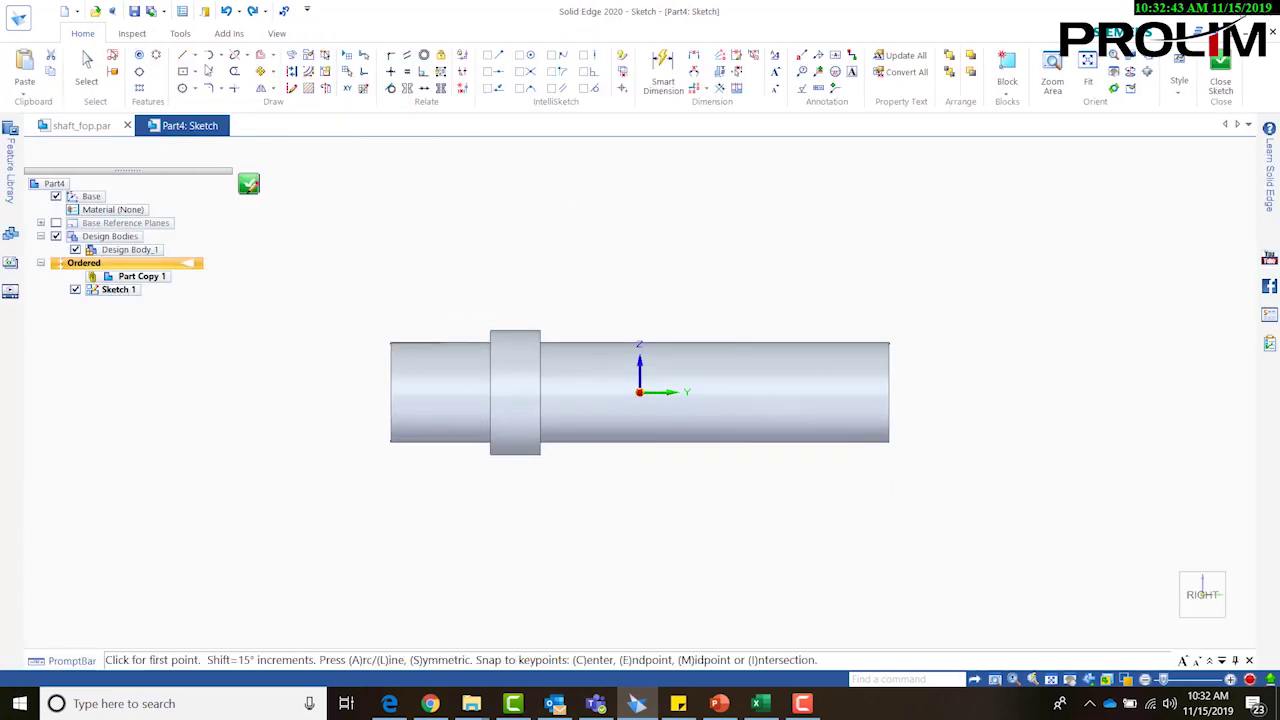
Sketch a vertical and horizontal line over the shaft's long end, past its end face
left_click(183, 58)
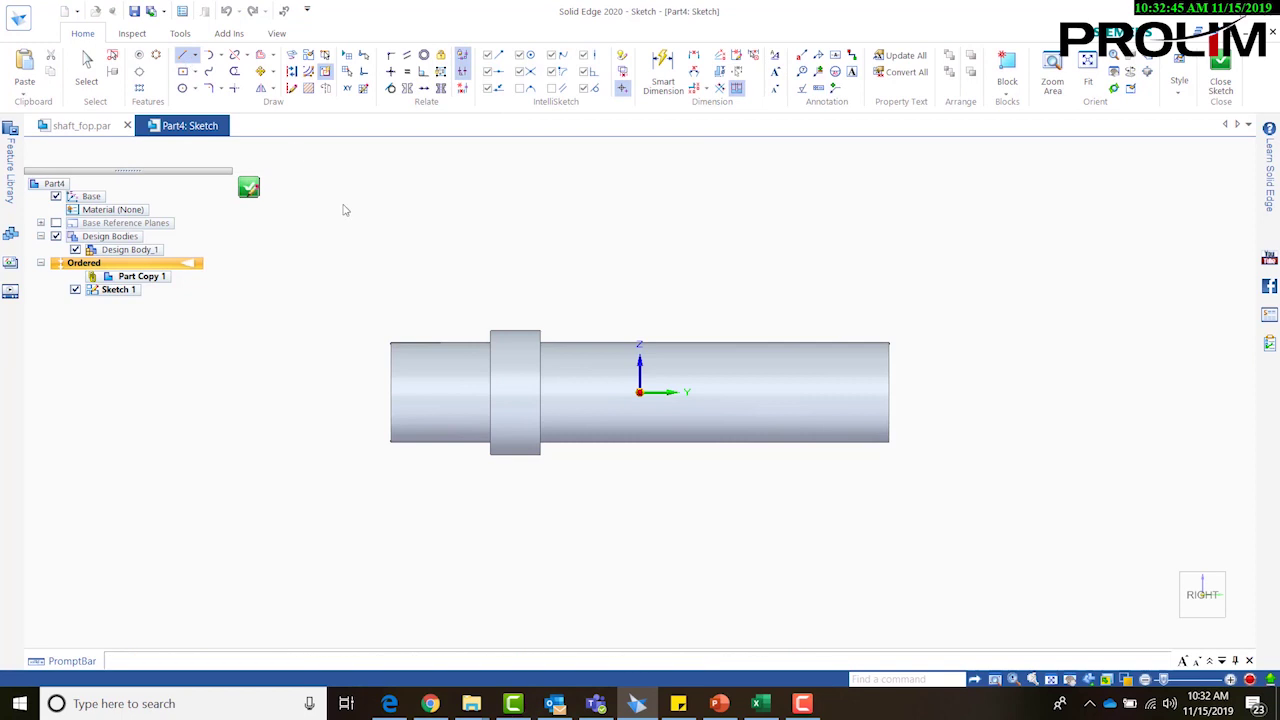
left_click(756, 312)
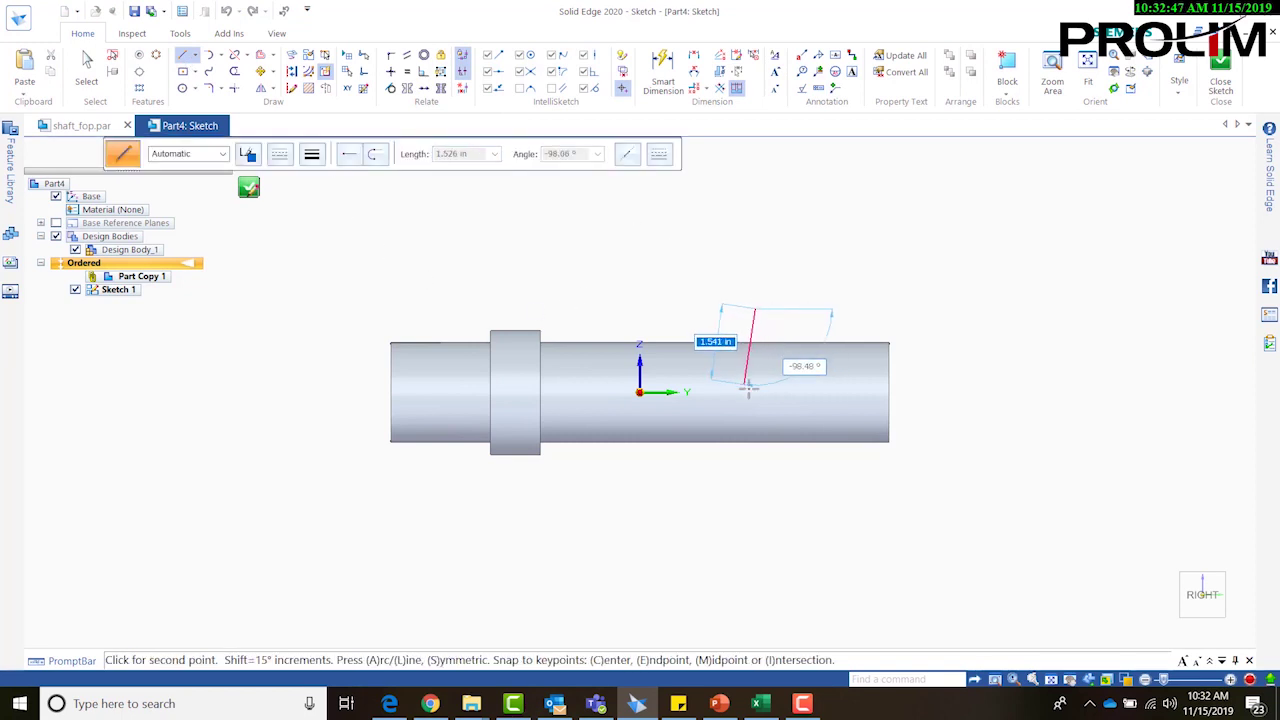
left_click(755, 388)
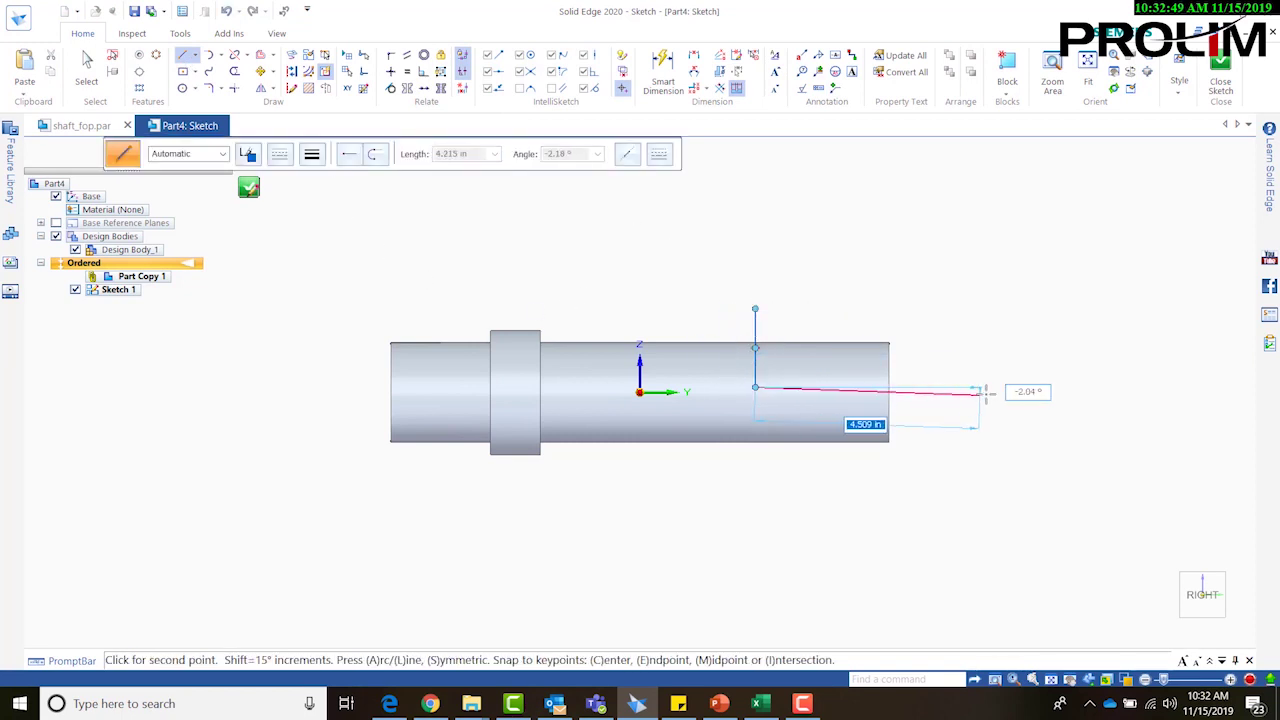
left_click(987, 388)
right_click(1130, 240)
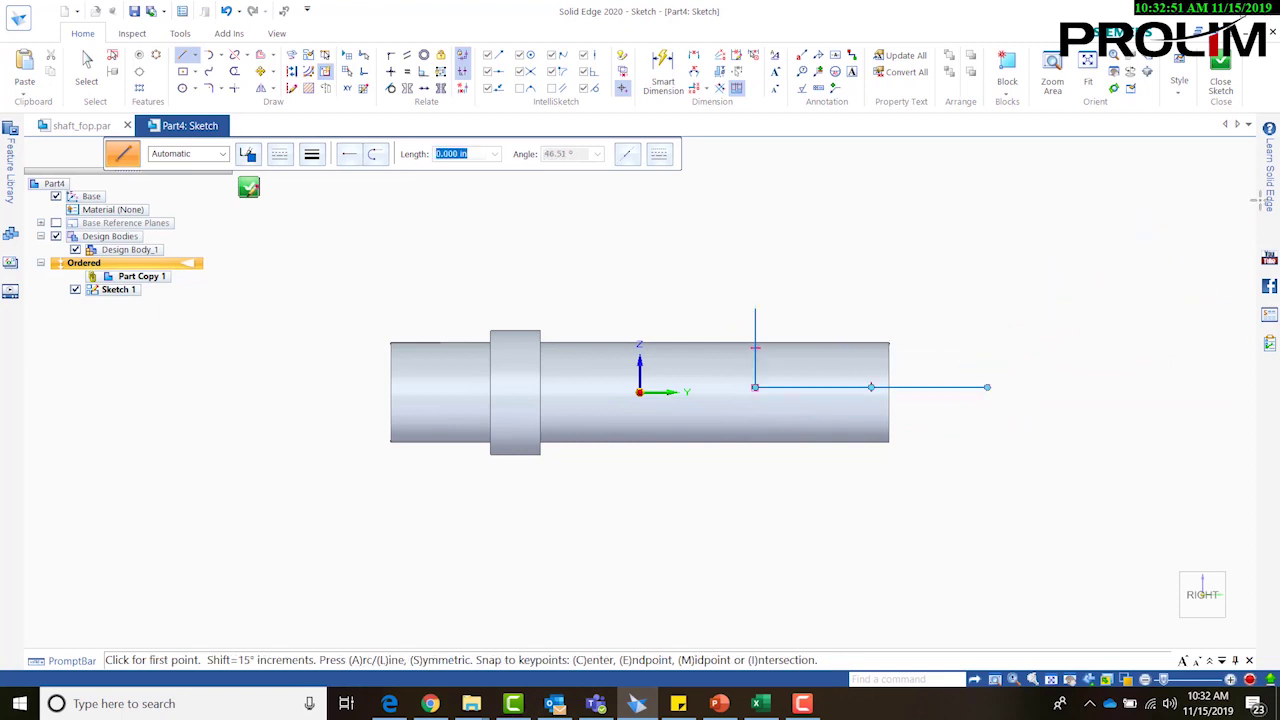
mouse_move(1006, 280)
middle_mouse_down()
mouse_move(1056, 326)
mouse_move(1049, 394)
middle_mouse_up()
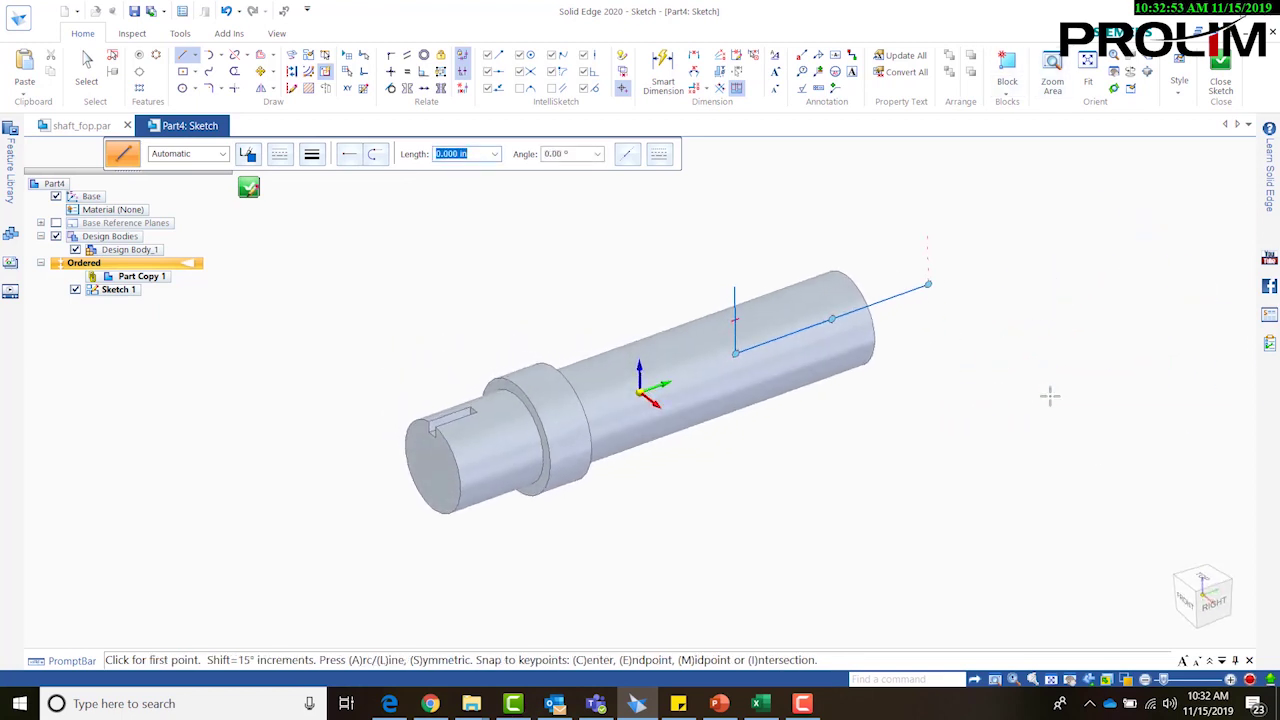
left_click(1229, 79)
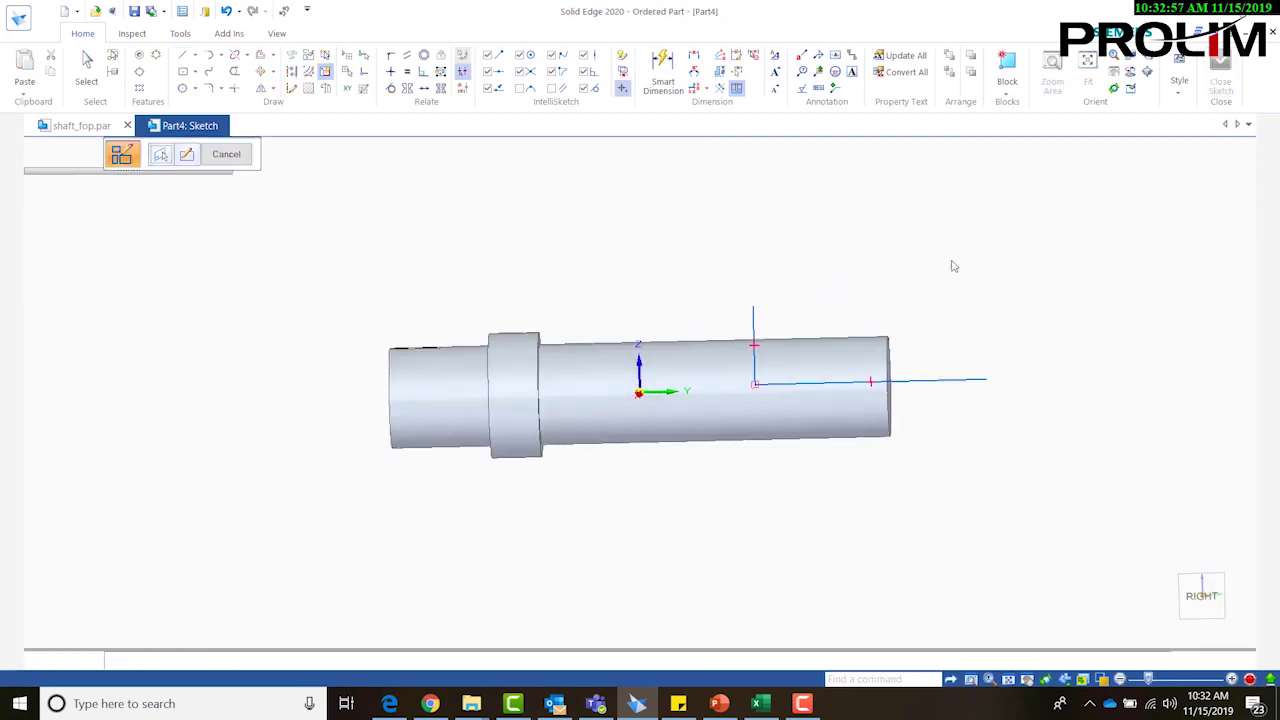
Start a Cut taking Sketch 1's lines as the profile
left_click(230, 154)
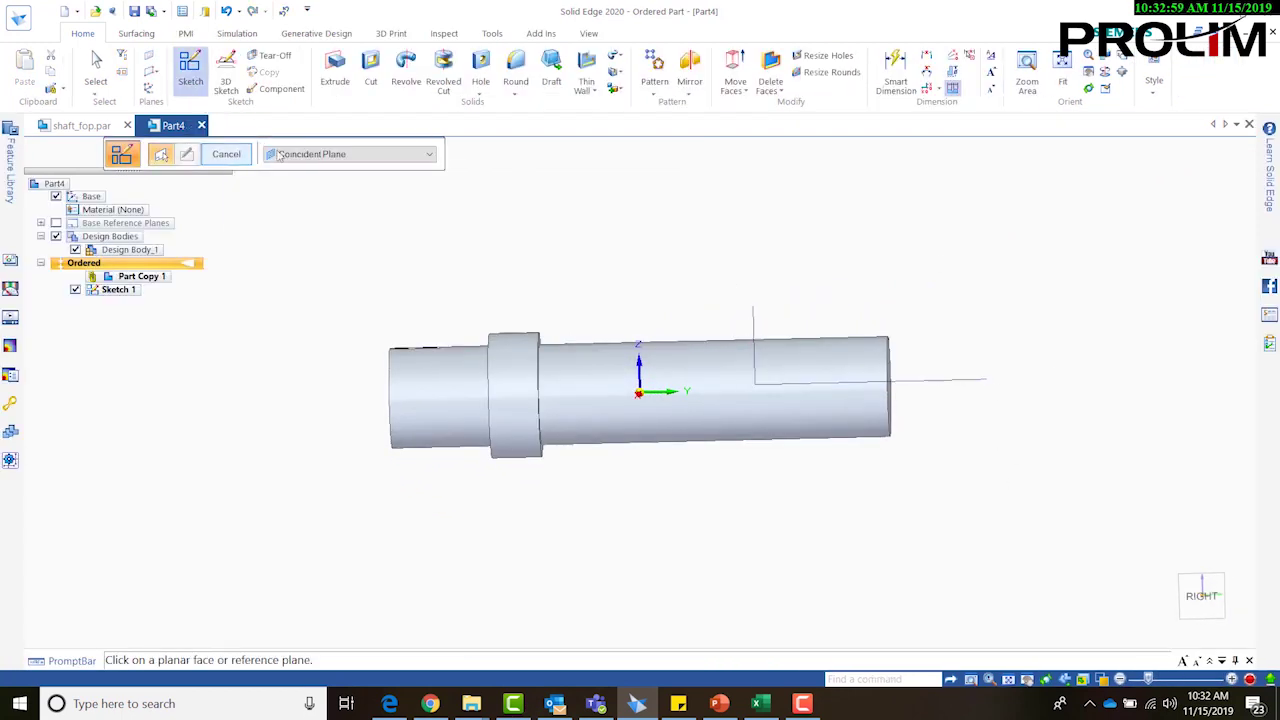
left_click(370, 75)
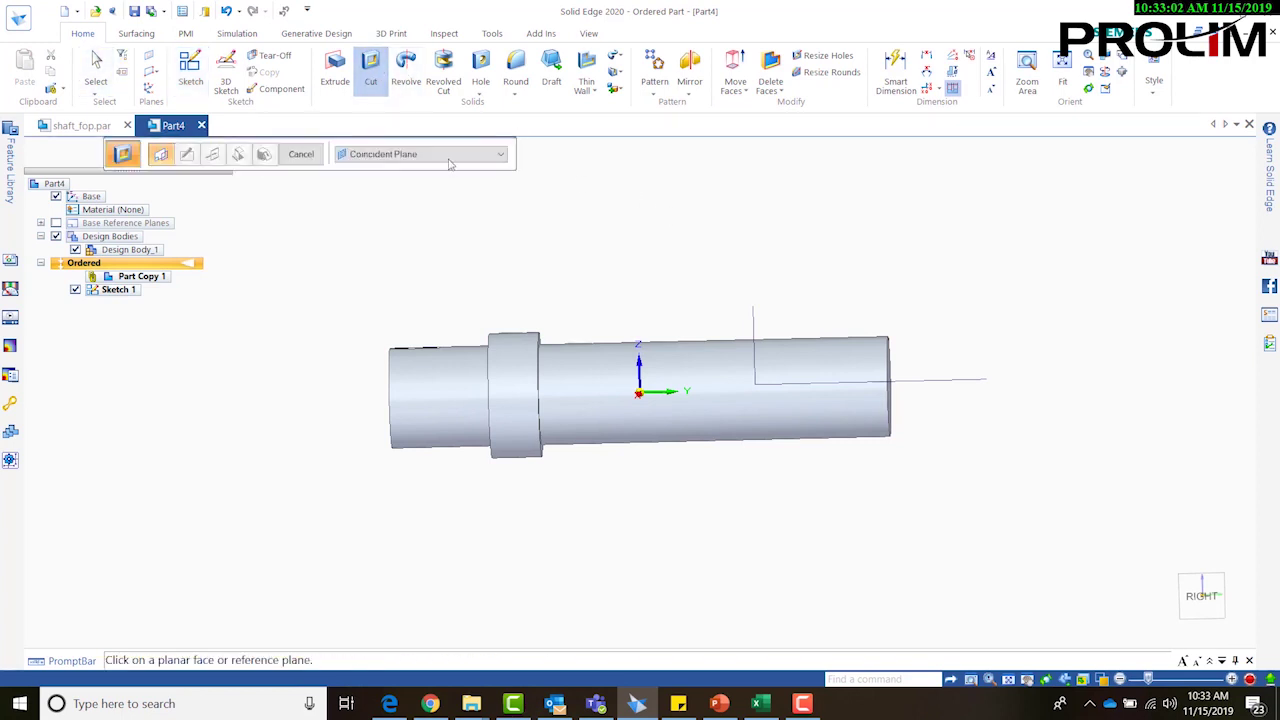
left_click(372, 155)
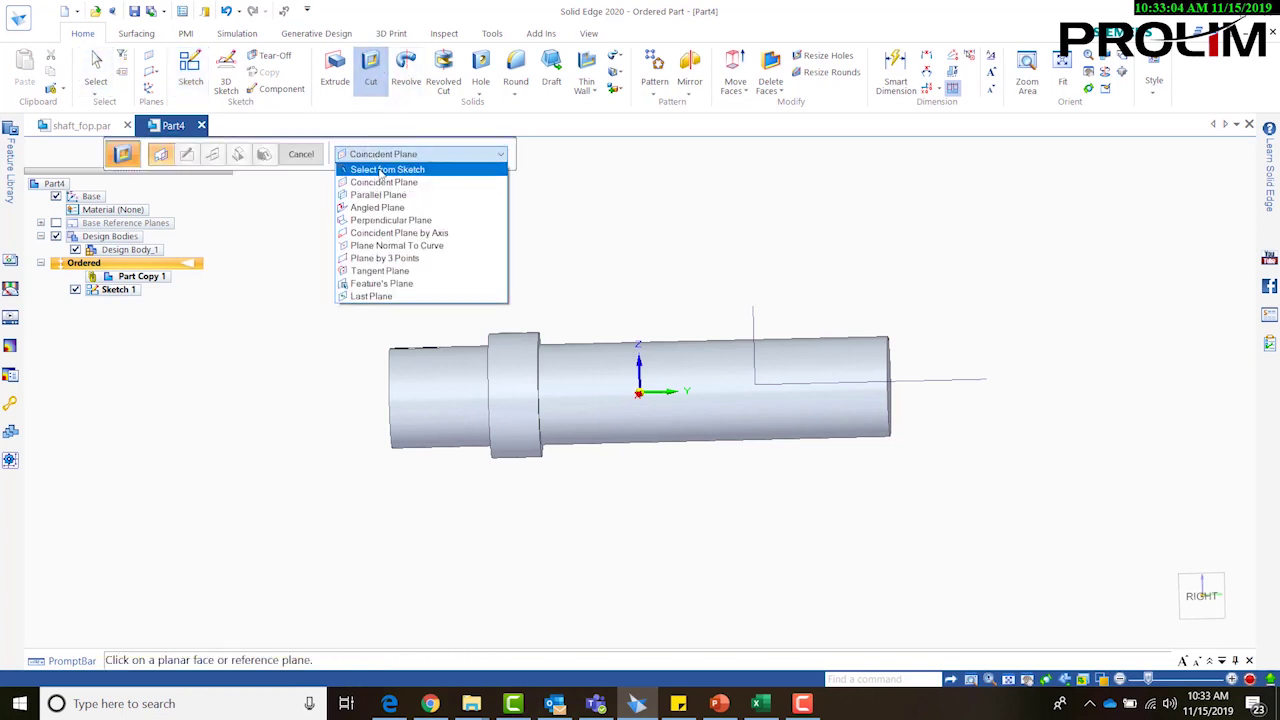
left_click(383, 172)
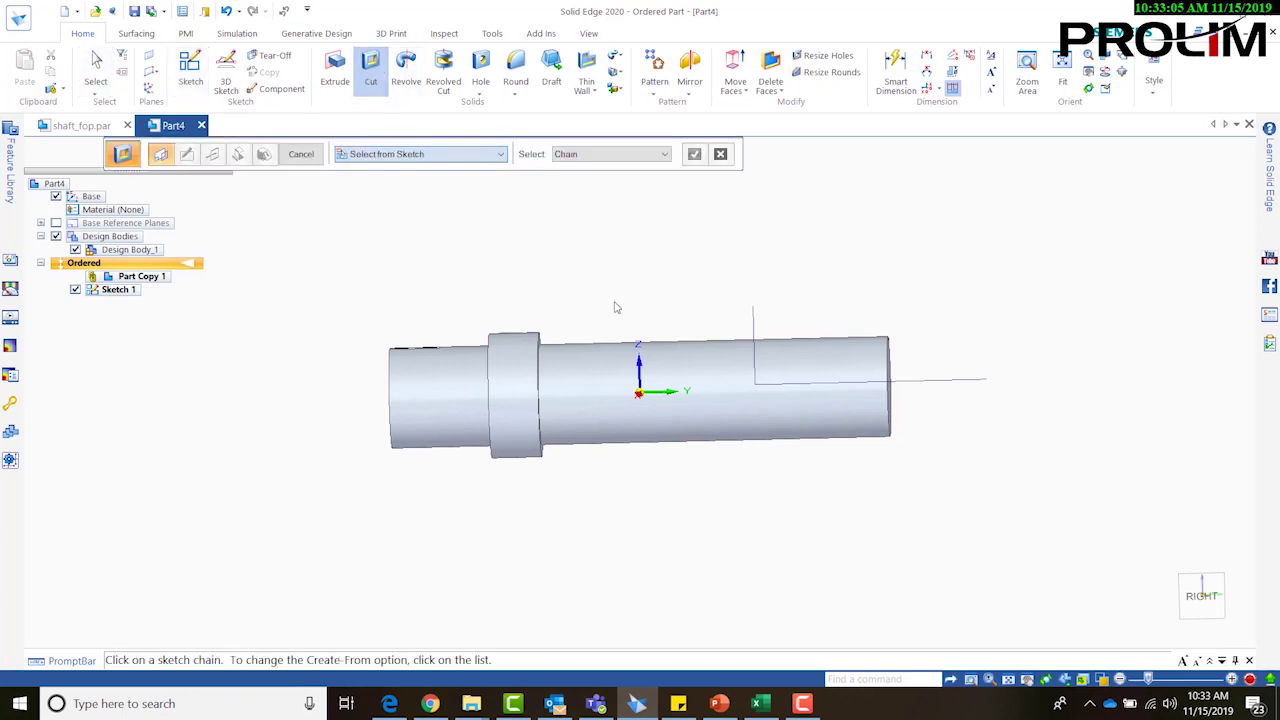
left_click(807, 276)
key("ctrl+i")
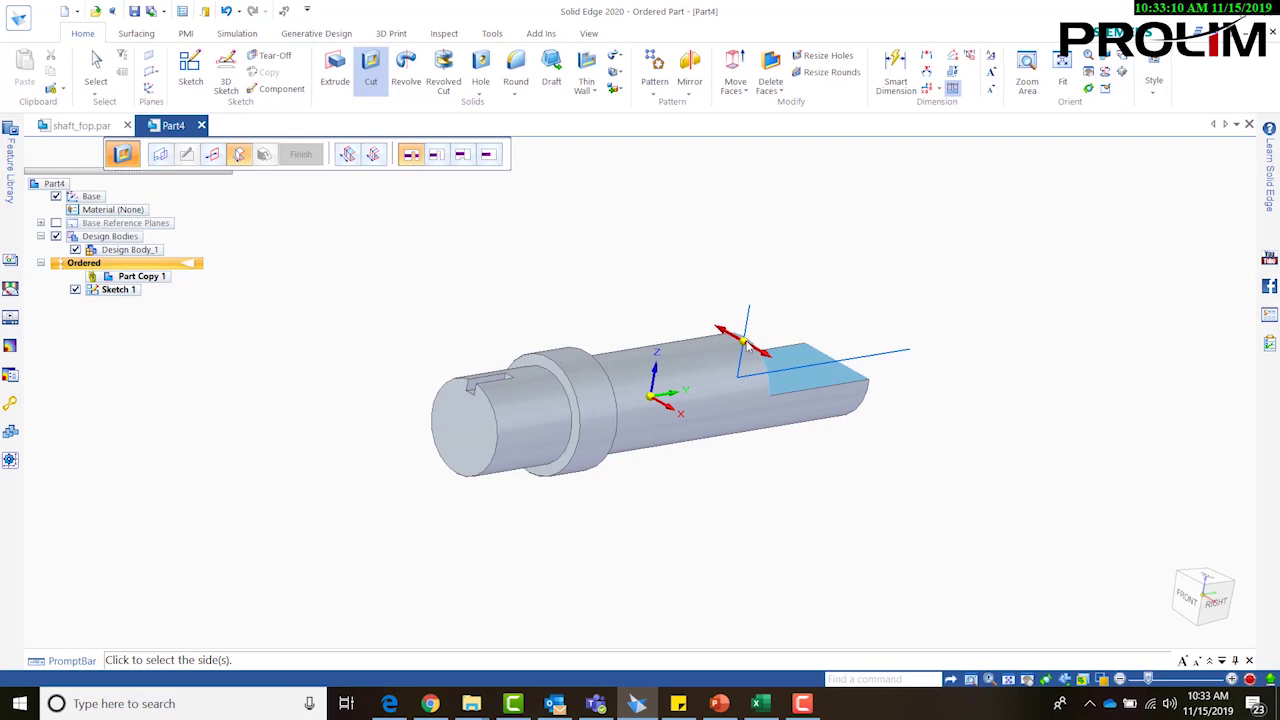
Remove the upper half of the shaft's far end as Cutout 1, then hide Sketch 1
left_click(745, 343)
mouse_move(945, 322)
middle_mouse_down()
mouse_move(941, 263)
mouse_move(937, 329)
middle_mouse_up()
right_click(957, 360)
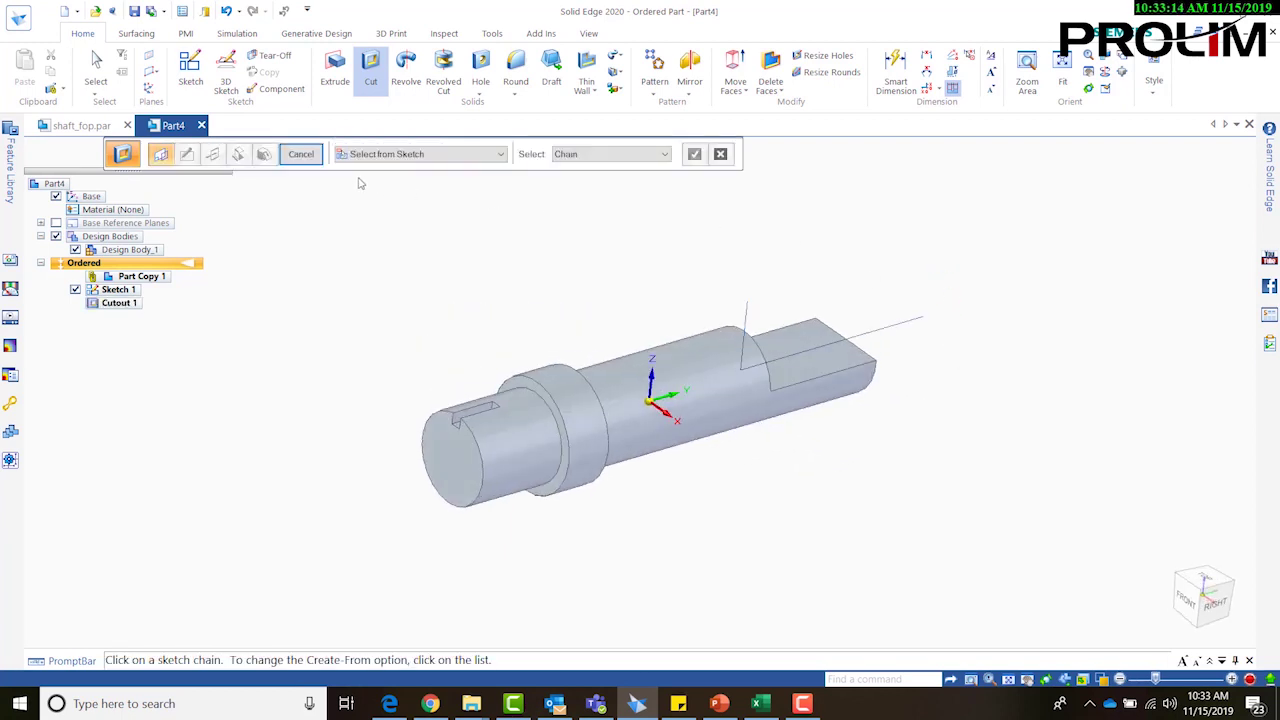
left_click(301, 154)
mouse_move(686, 271)
middle_mouse_down()
mouse_move(813, 243)
mouse_move(790, 185)
middle_mouse_up()
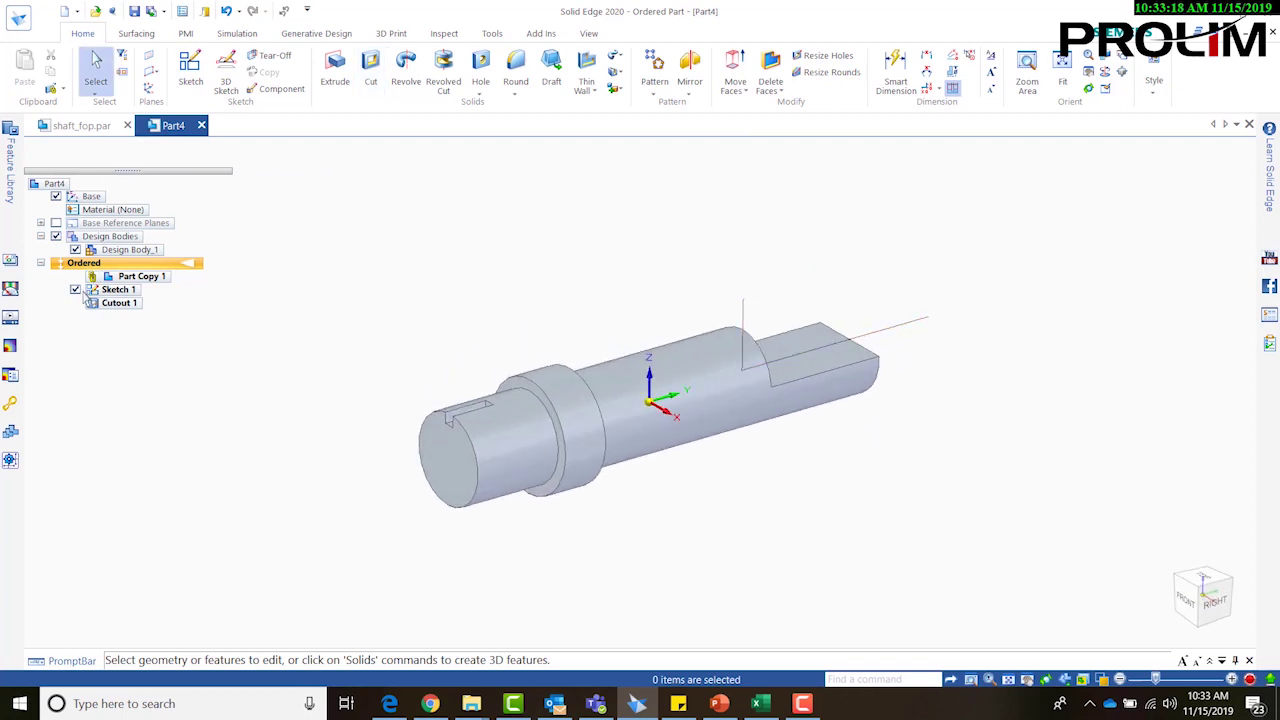
left_click(75, 289)
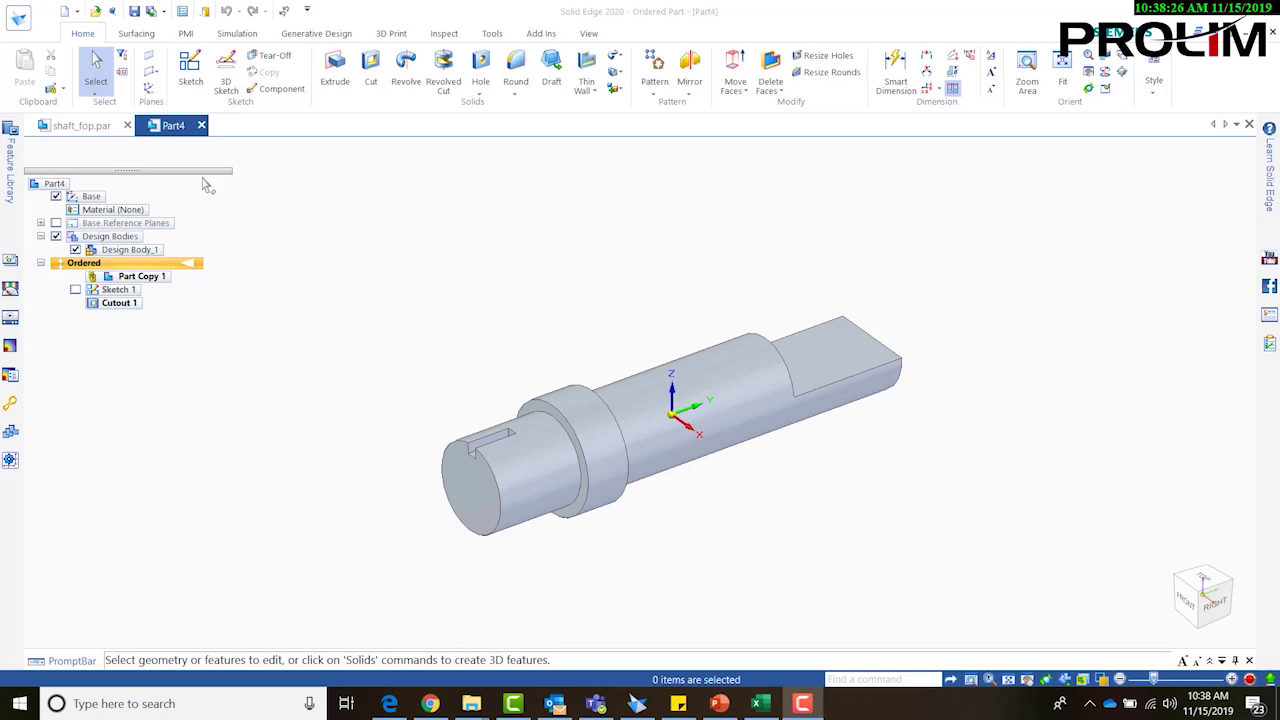
In shaft_fop.par, change Protrusion 2's collar diameter from 2.491 to 4
left_click(79, 129)
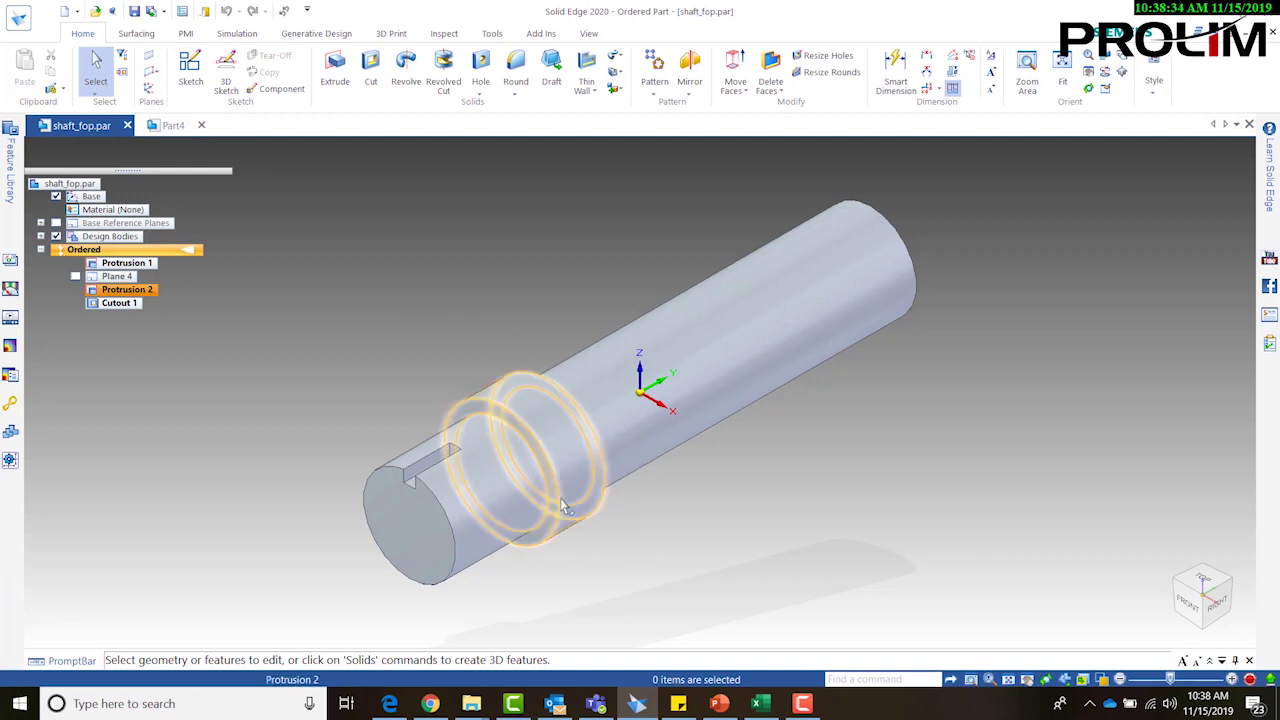
left_click(514, 384)
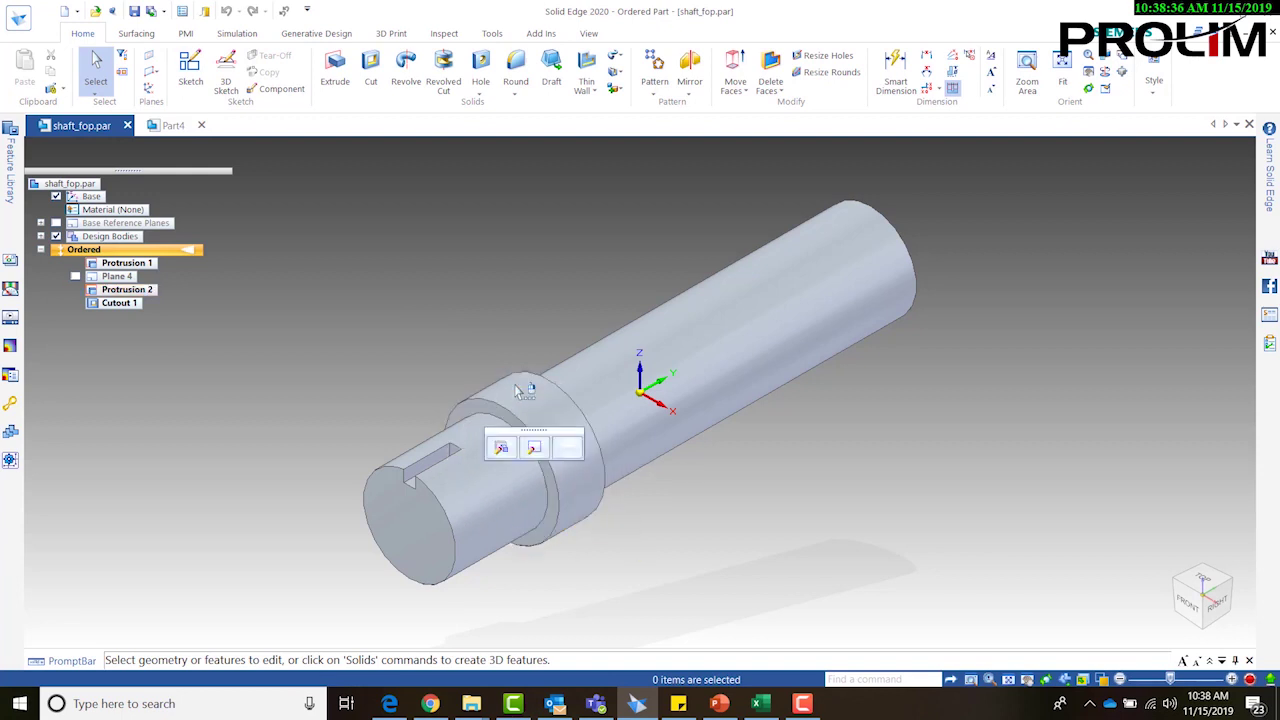
left_click(579, 453)
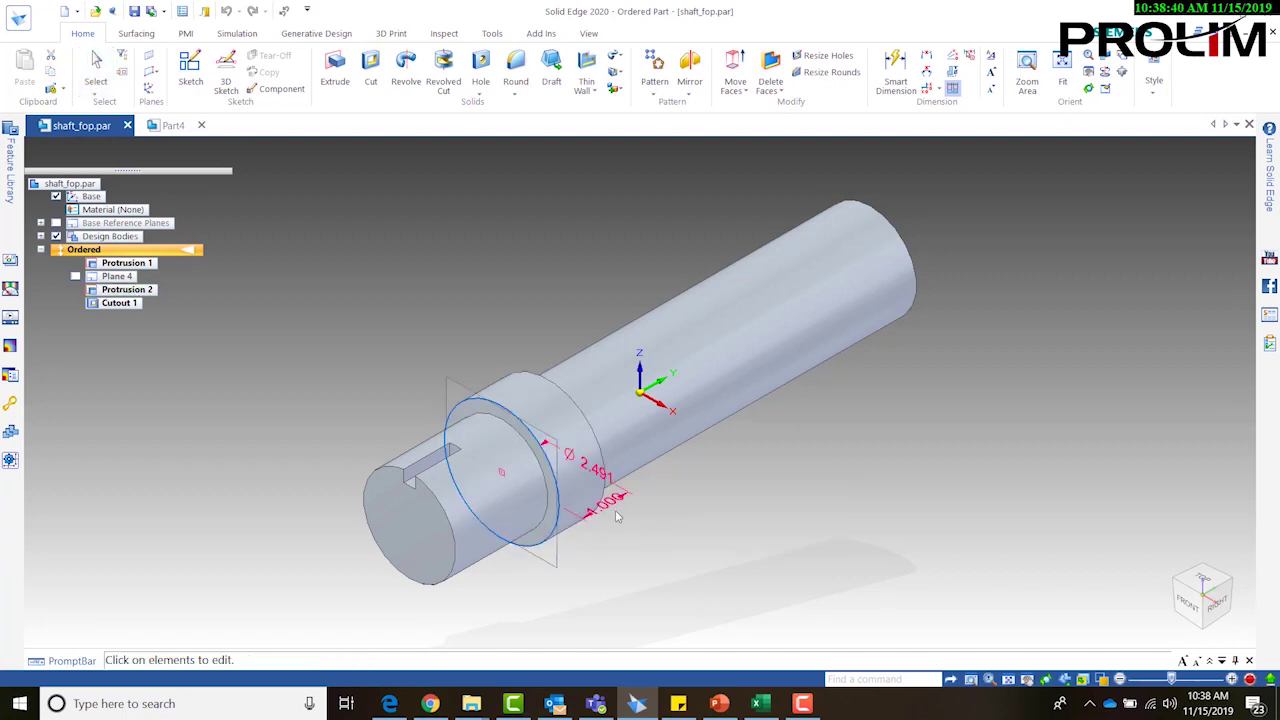
left_click(617, 516)
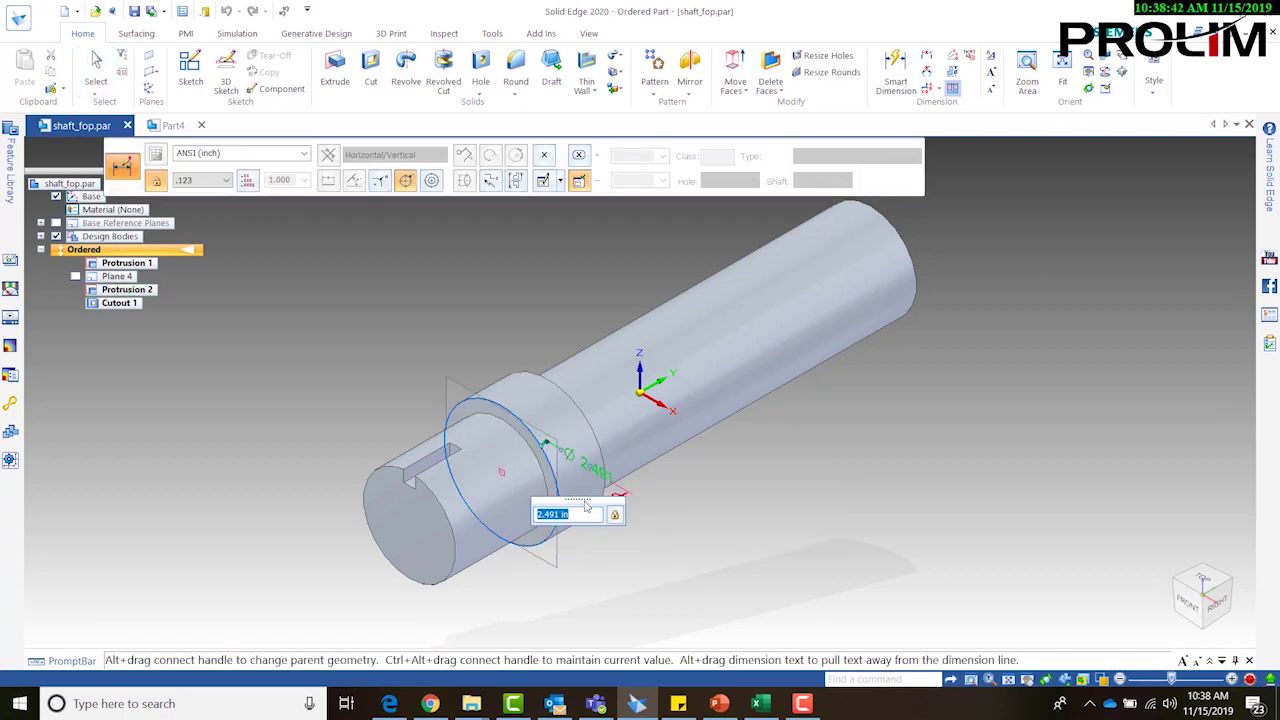
type("4")
key("Return")
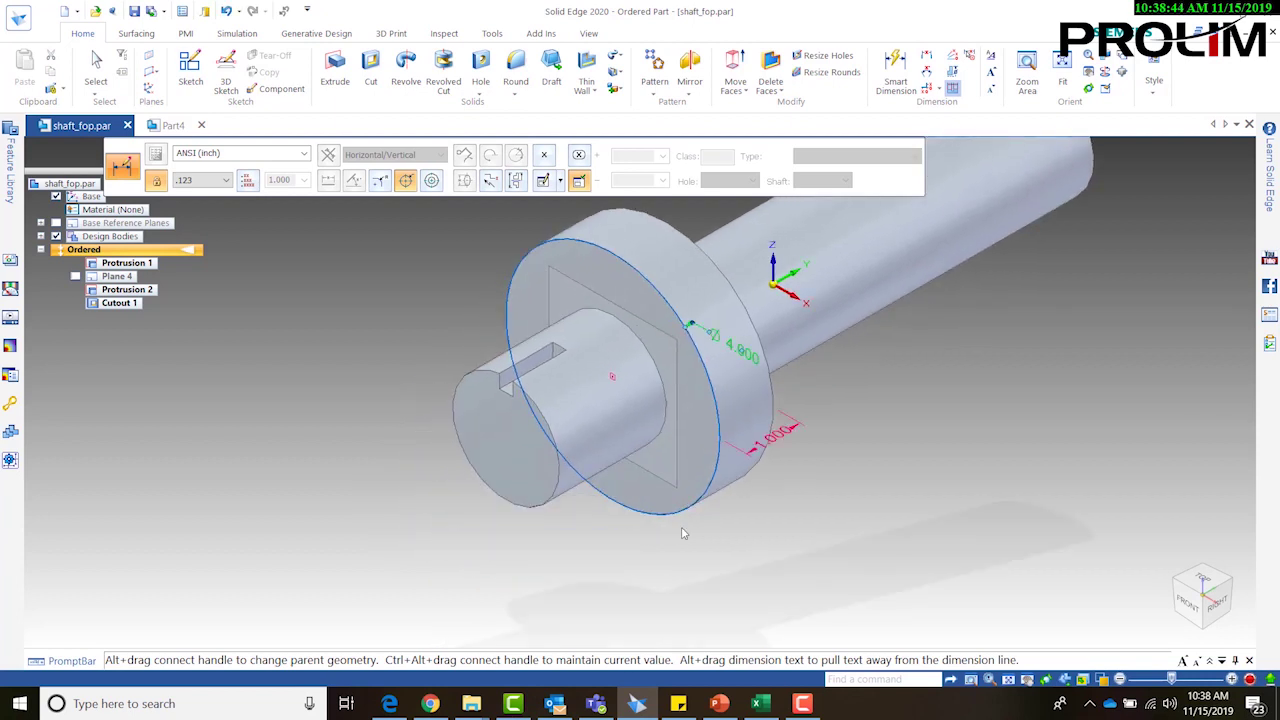
Finish the collar edit, clear the selection, and orbit to view the enlarged collar
key("Escape")
right_click(608, 557)
key("Escape")
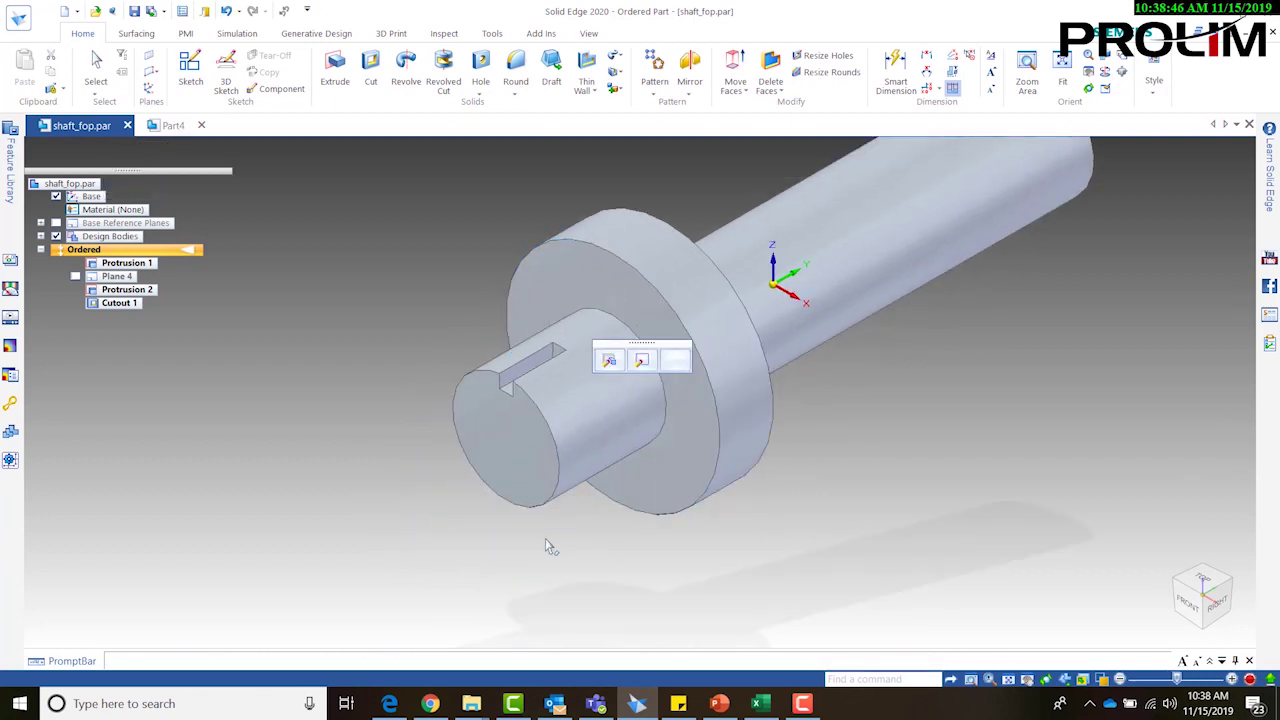
left_click(543, 563)
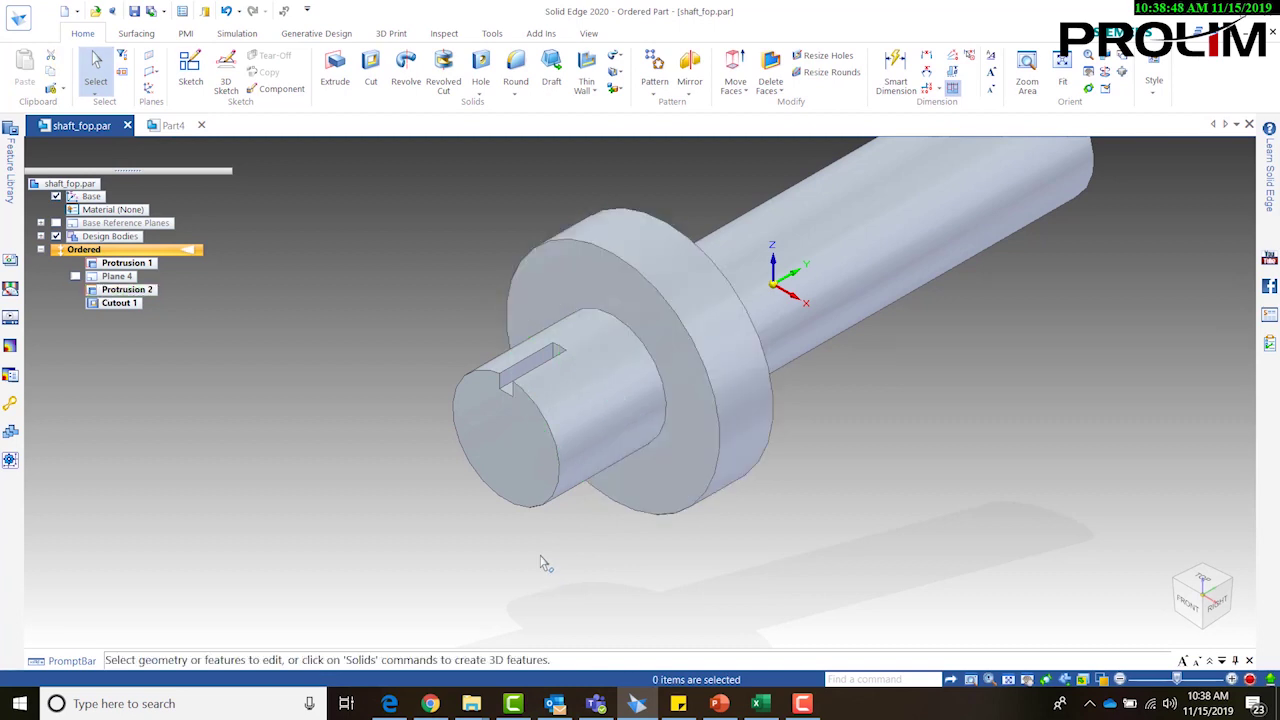
scroll(543, 563, "down", 2)
middle_click_drag(457, 549, 797, 289)
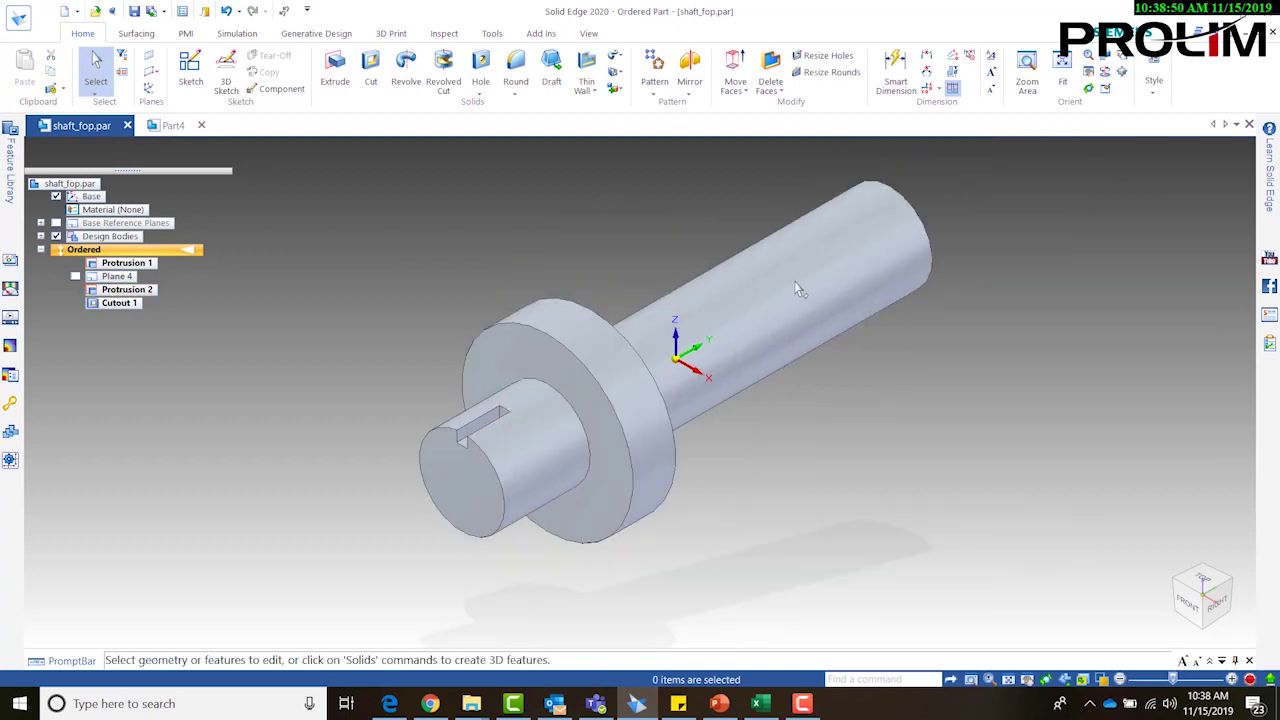
Back in Part4, update the model link so the copy gets the 4.000 collar
left_click(174, 126)
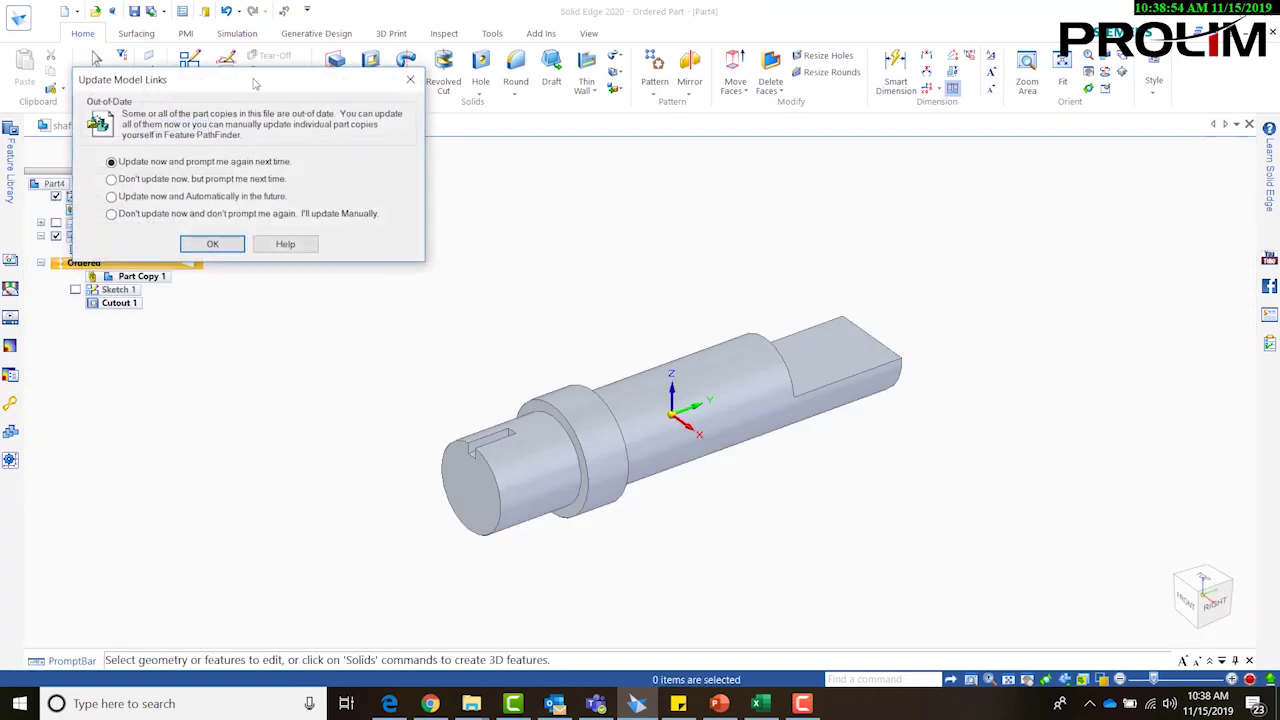
left_click_drag(255, 84, 431, 144)
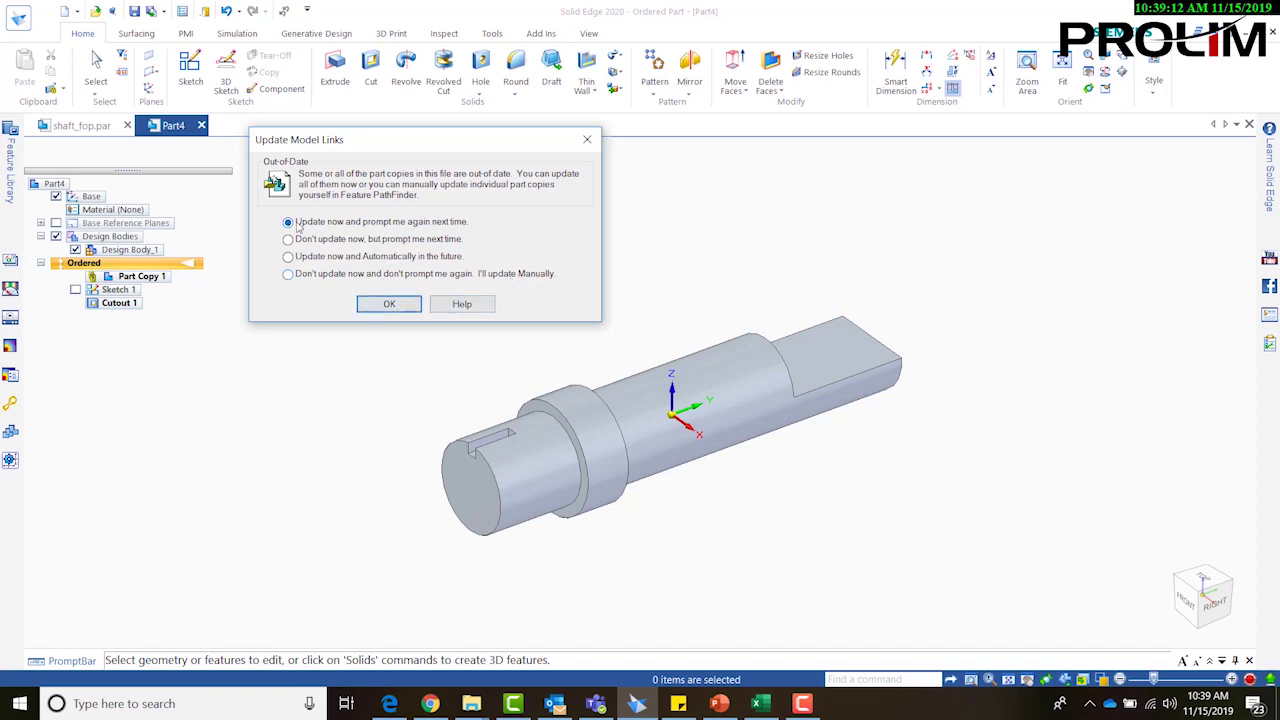
left_click(397, 310)
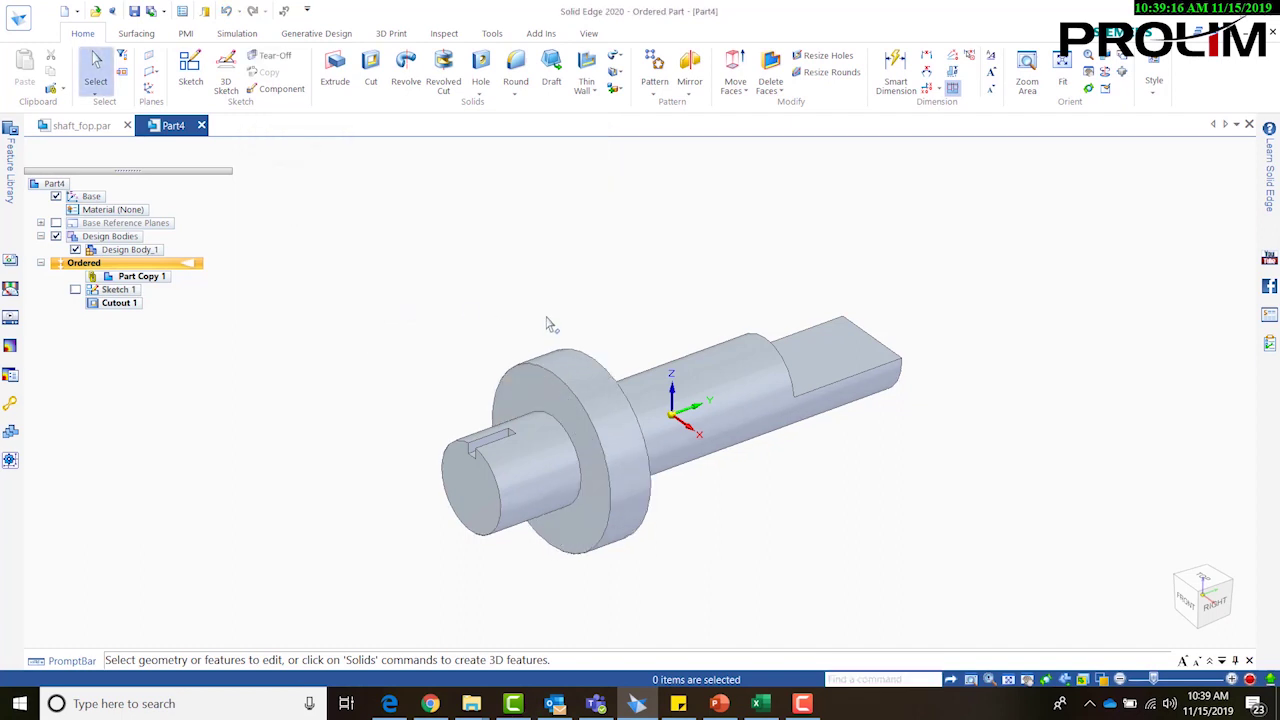